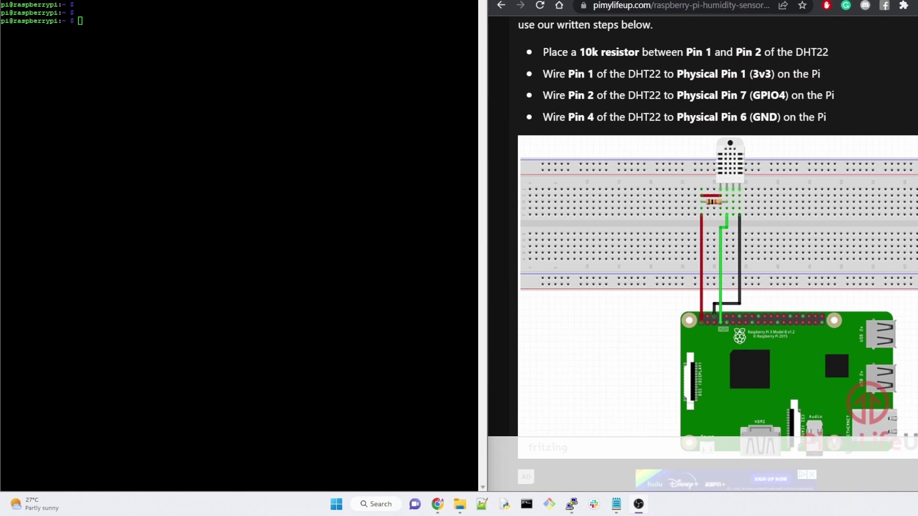
Step: Scroll the pimylifeup guide past the pinout to step 1's apt-get update and upgrade commands
scroll(717, 287, "up", 1)
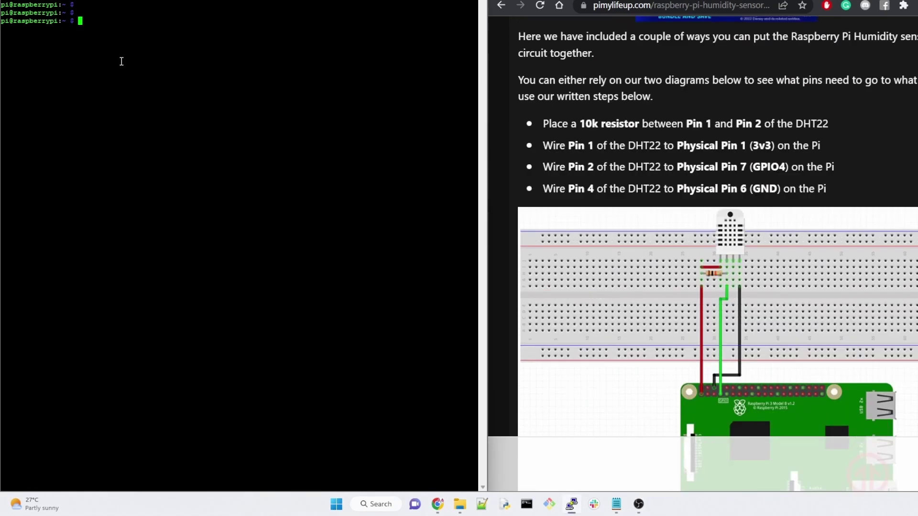
left_click(156, 74)
scroll(712, 179, "up", 4)
scroll(713, 179, "up", 10)
scroll(712, 179, "down", 2)
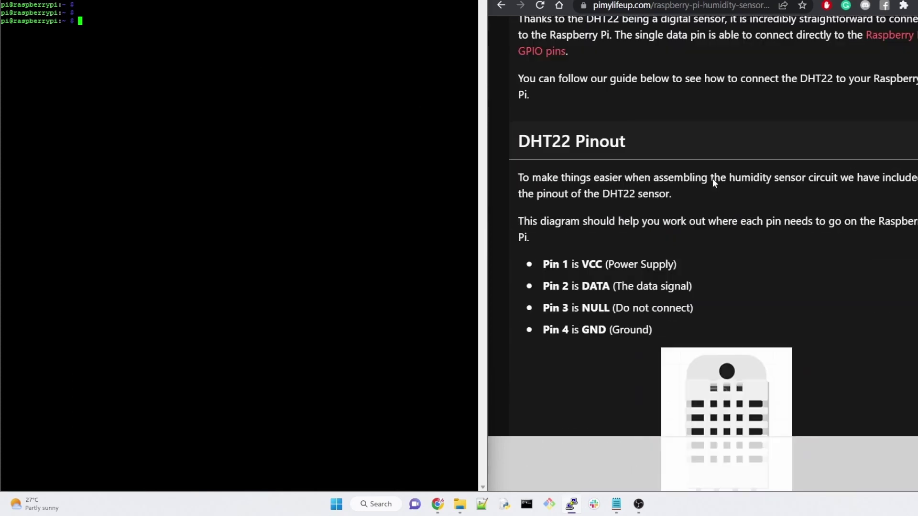
scroll(712, 179, "down", 17)
scroll(712, 179, "down", 4)
scroll(713, 179, "down", 6)
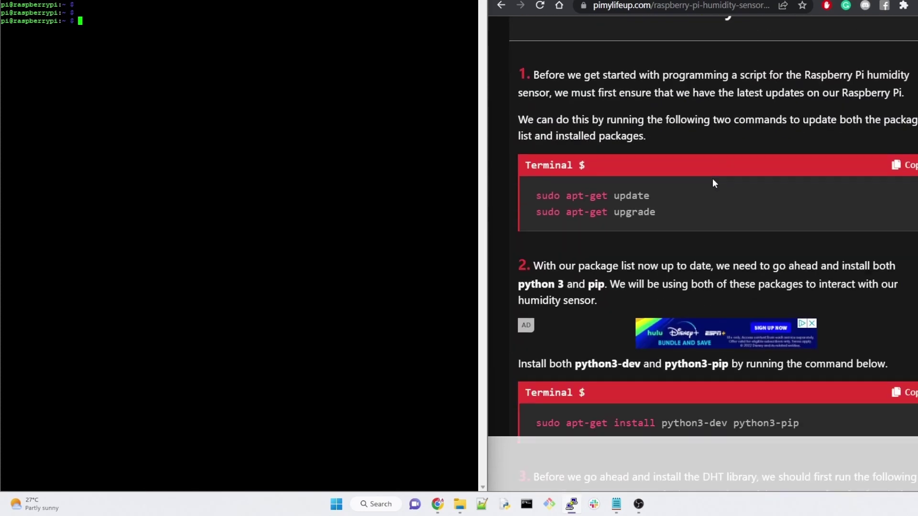
scroll(713, 179, "down", 2)
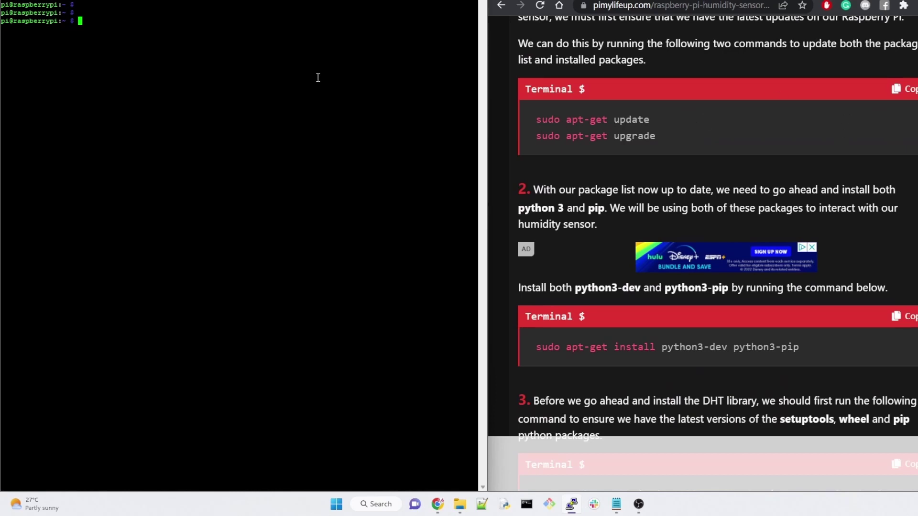
Step: Run sudo apt-get update, then sudo apt-get upgrade, answering y to continue
type("sudo apt-")
type("get update")
key("Return")
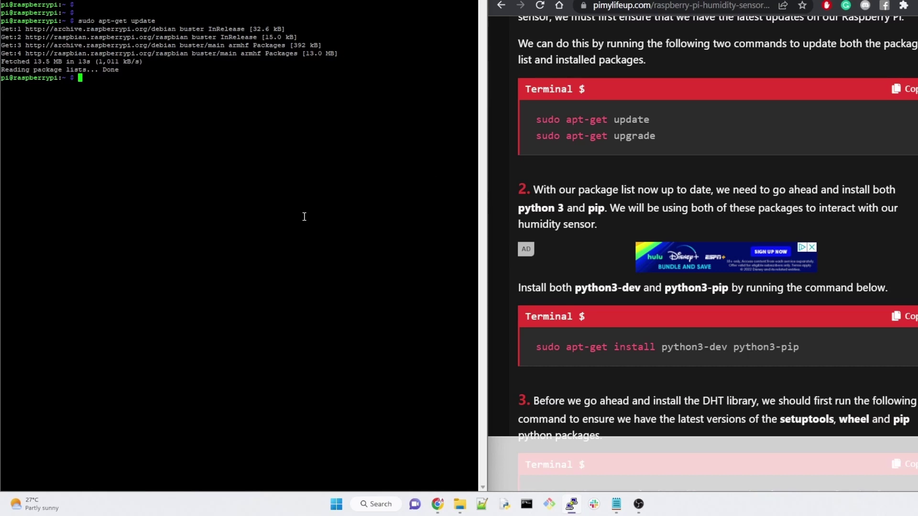
type("sudo apt-get up")
type("grade")
key("Return")
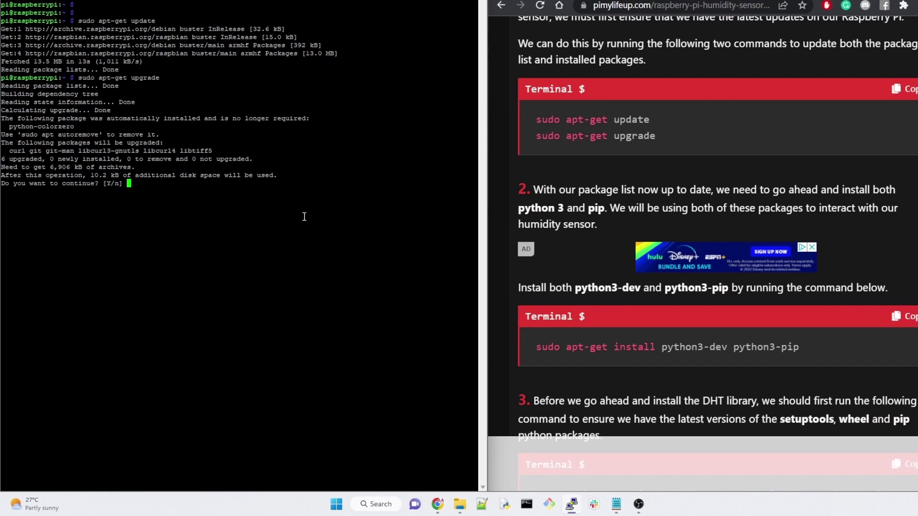
type("y")
key("Return")
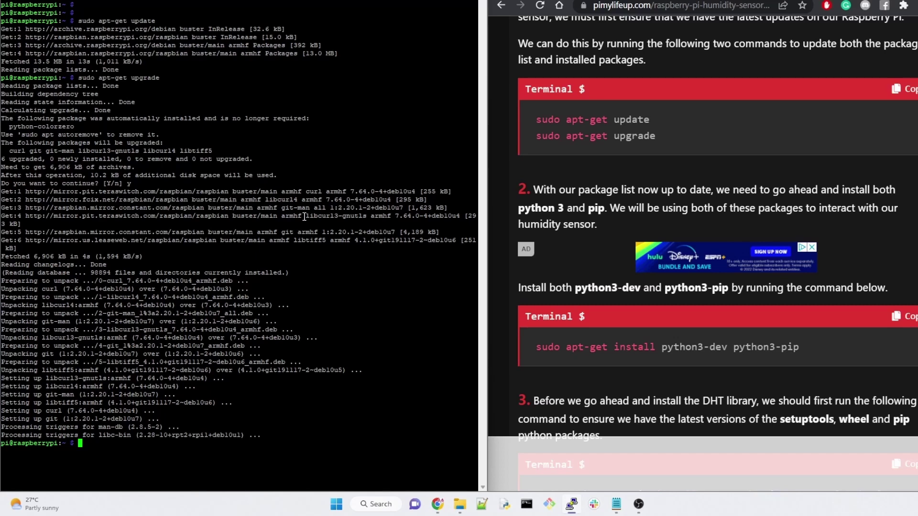
scroll(550, 191, "down", 3)
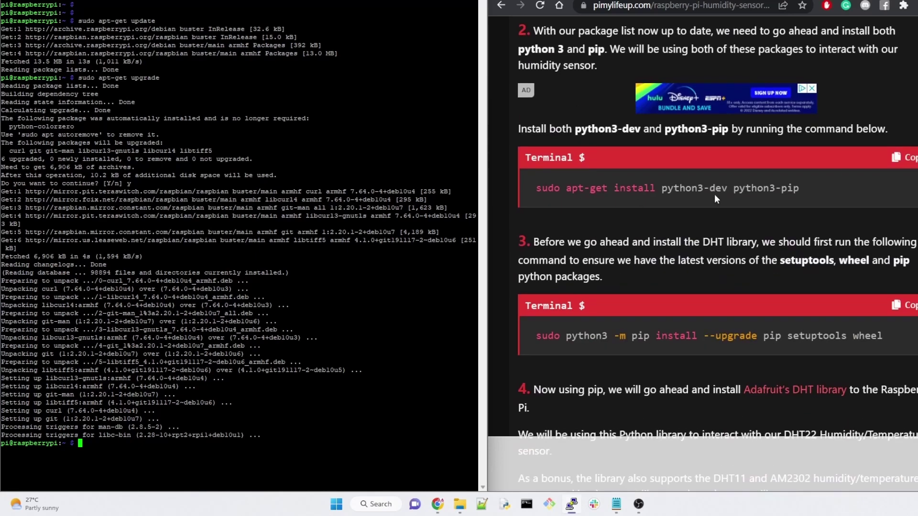
Step: Paste and run the guide's apt-get install command for python3-dev and python3-pip
left_click(907, 158)
right_click(209, 440)
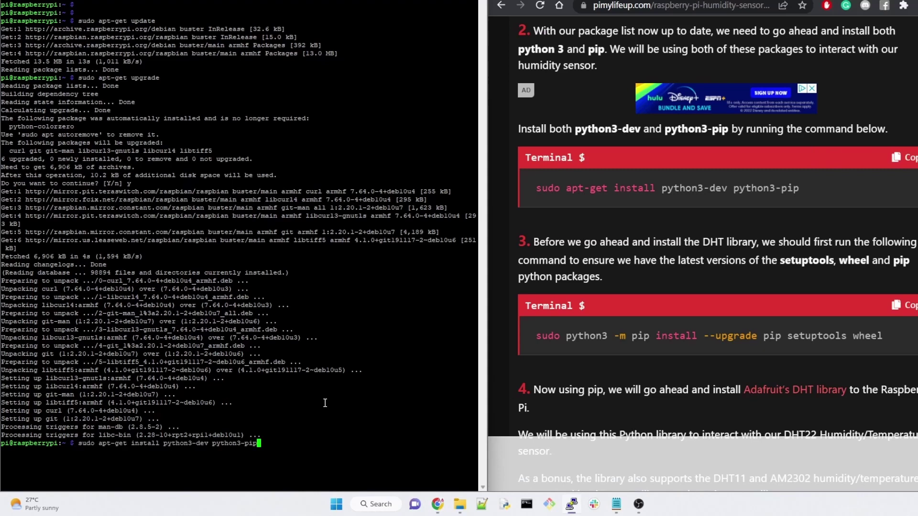
key("Return")
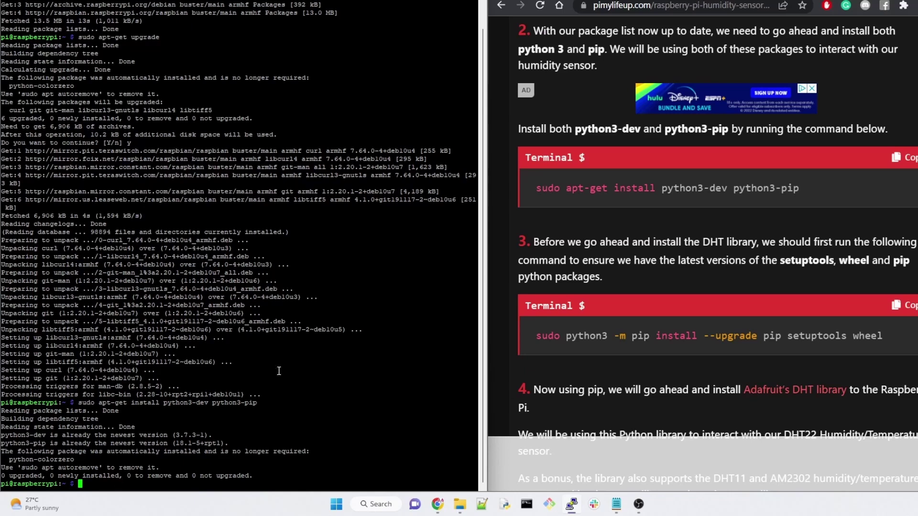
scroll(715, 233, "down", 2)
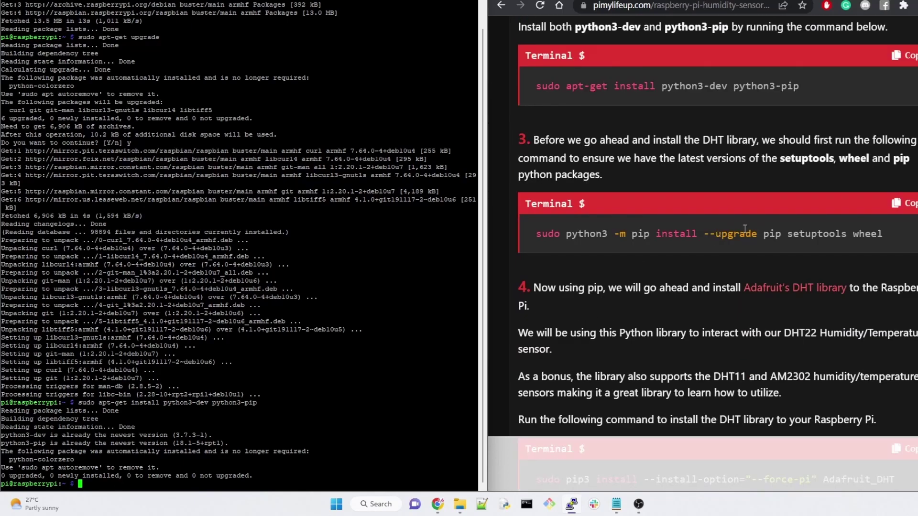
Step: Paste and run python3 -m pip install --upgrade for pip, setuptools and wheel
left_click(905, 203)
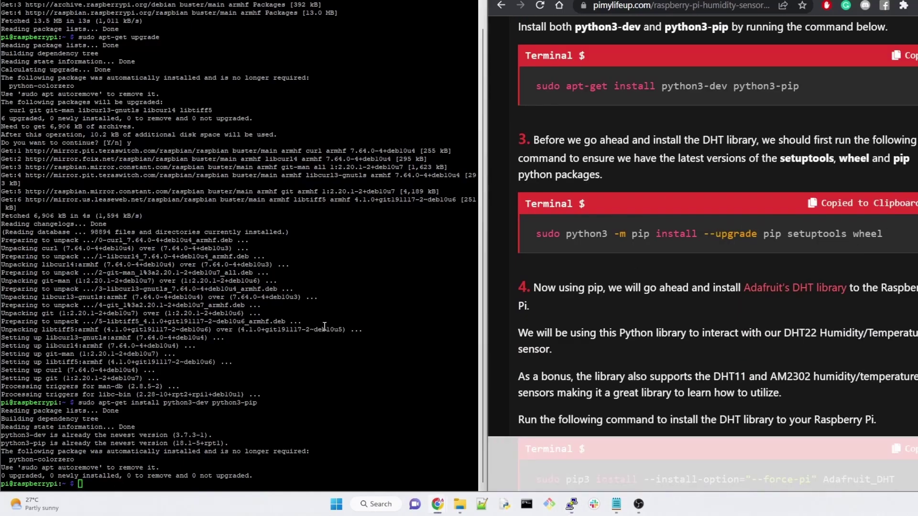
right_click(162, 454)
key("Return")
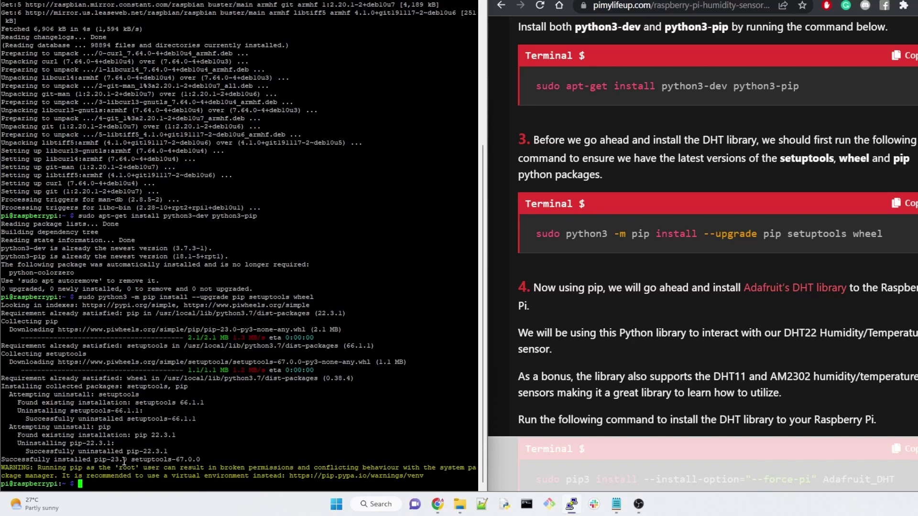
scroll(663, 342, "down", 5)
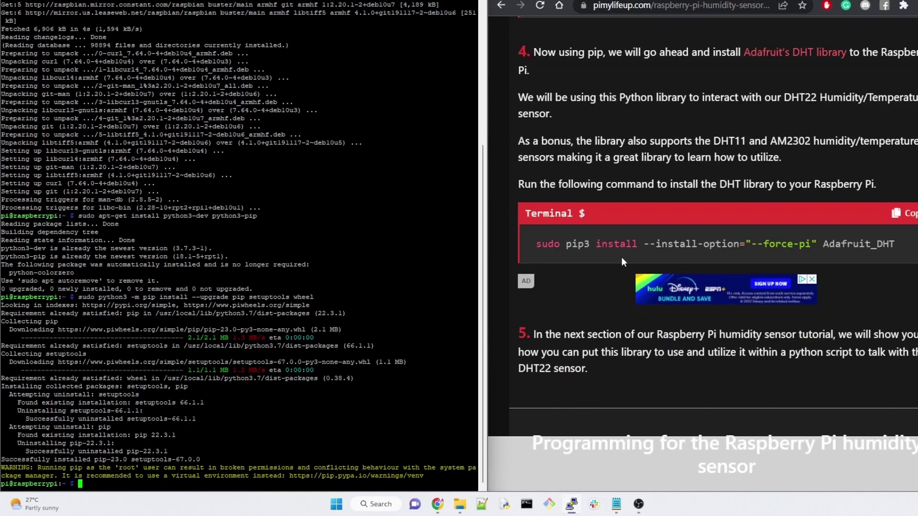
Step: Paste and run pip3 install Adafruit_DHT, finding version 1.4.0 already installed
left_click(902, 213)
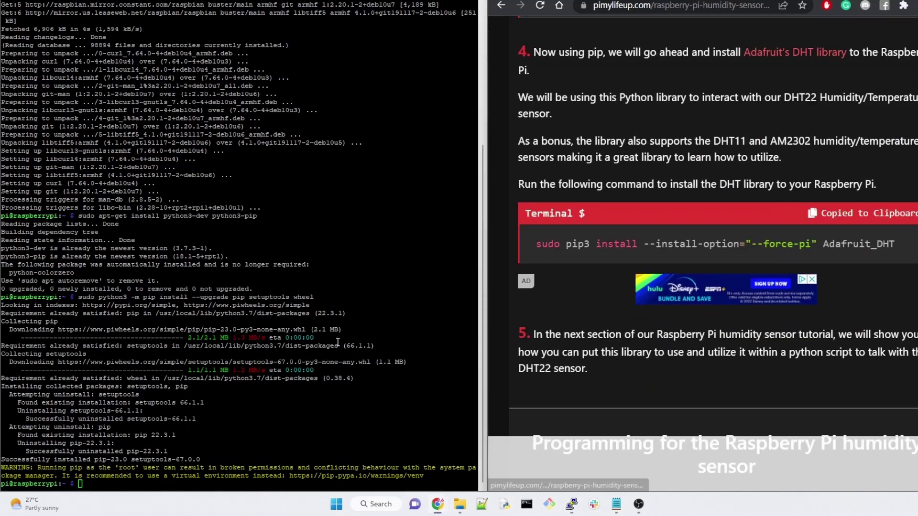
right_click(92, 479)
key("Return")
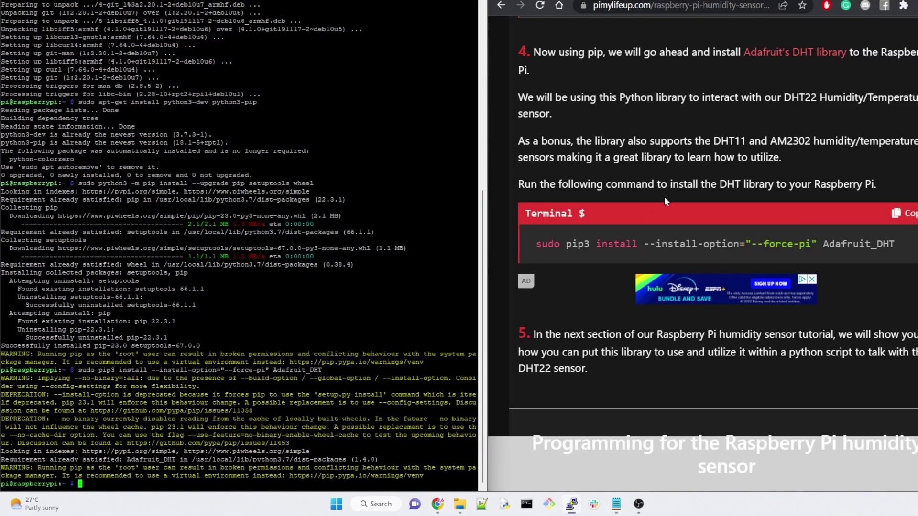
scroll(665, 198, "up", 1)
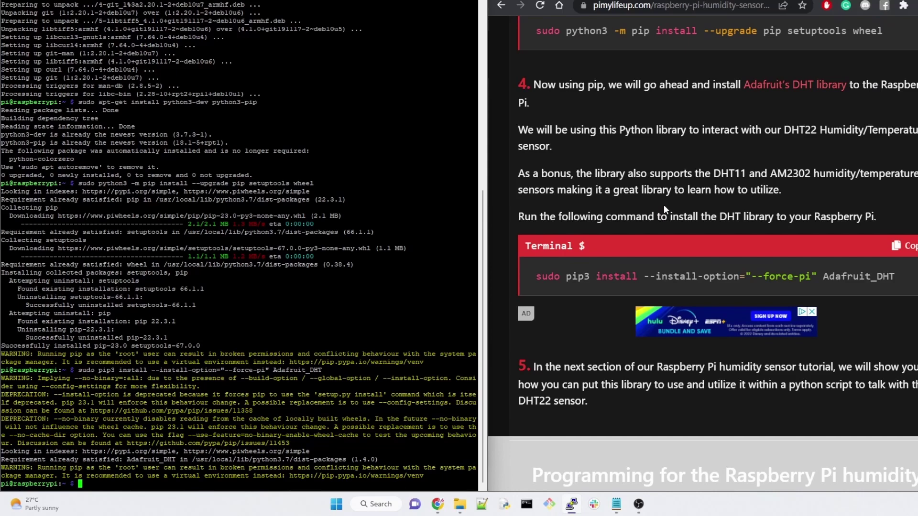
scroll(664, 204, "up", 3)
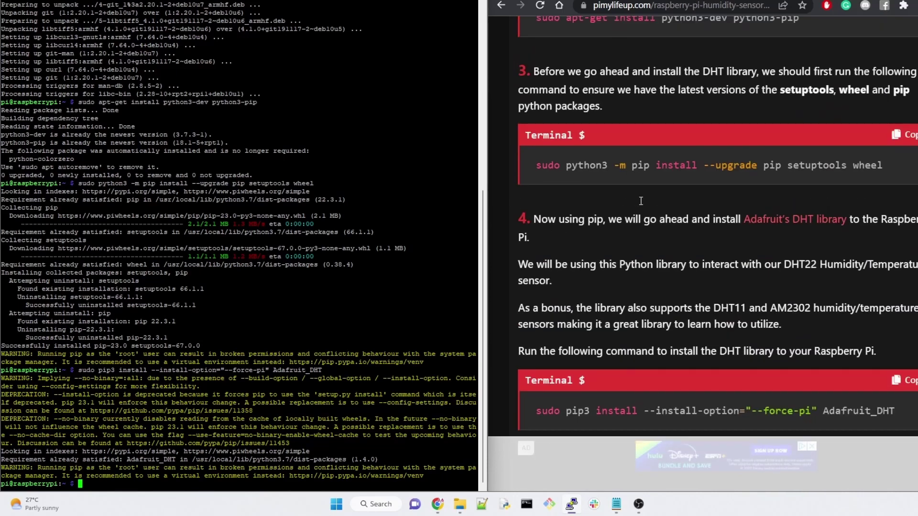
scroll(641, 201, "up", 6)
scroll(767, 222, "down", 2)
scroll(768, 222, "down", 3)
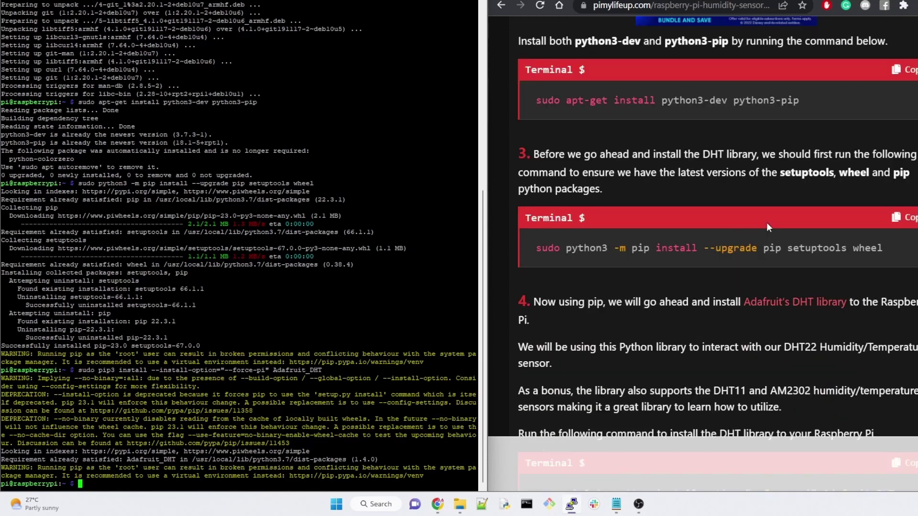
scroll(767, 228, "down", 1)
scroll(722, 204, "down", 1)
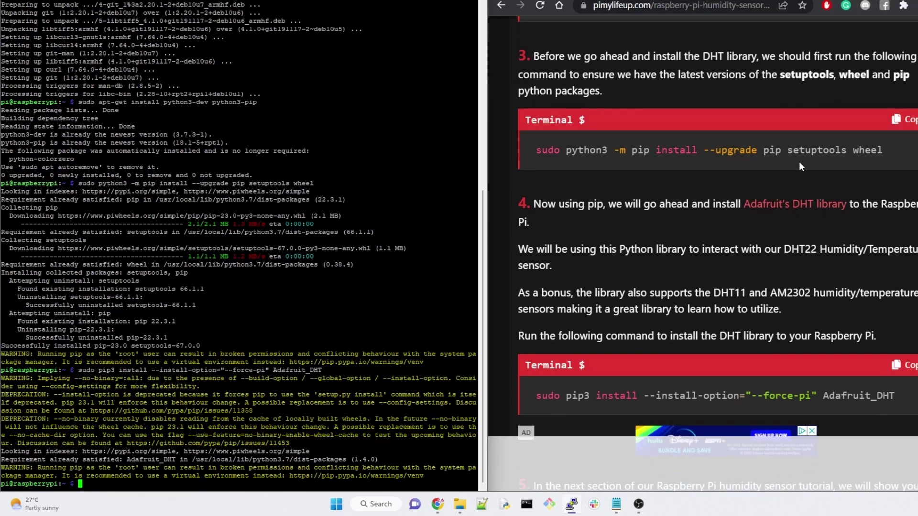
scroll(762, 242, "down", 2)
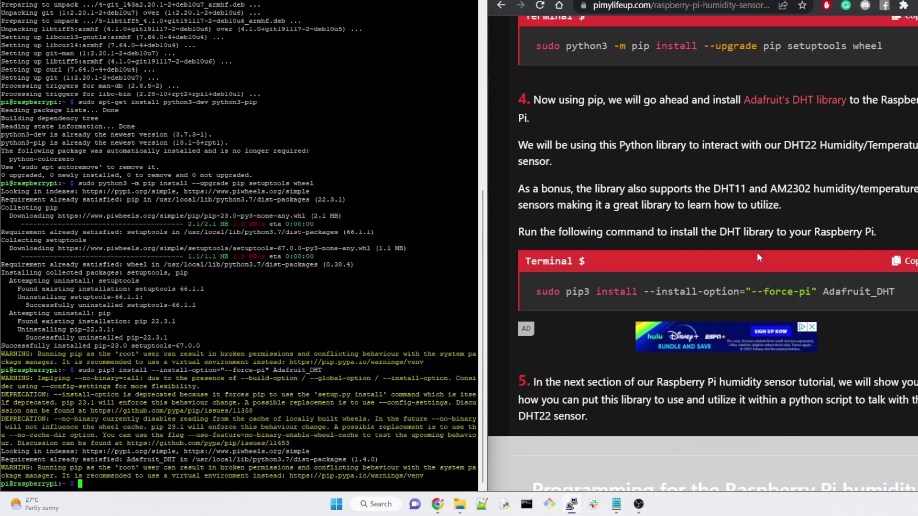
scroll(760, 258, "down", 3)
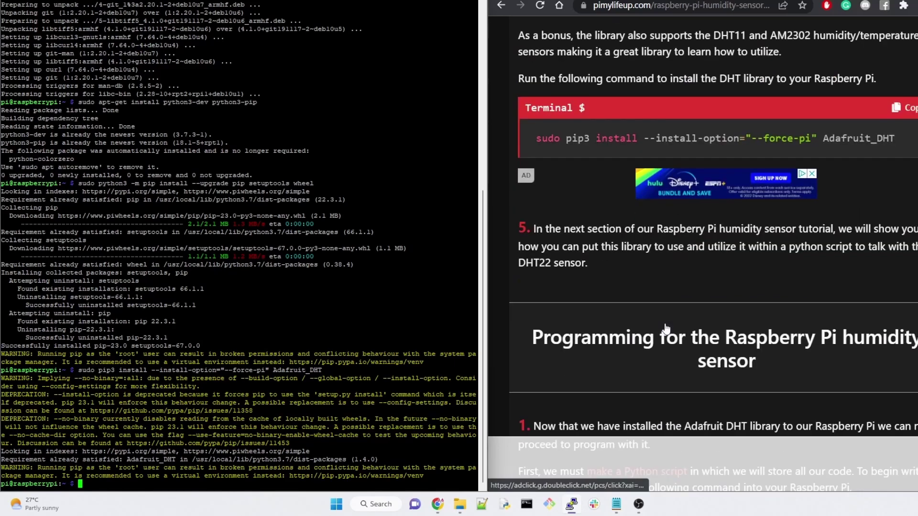
scroll(666, 330, "down", 2)
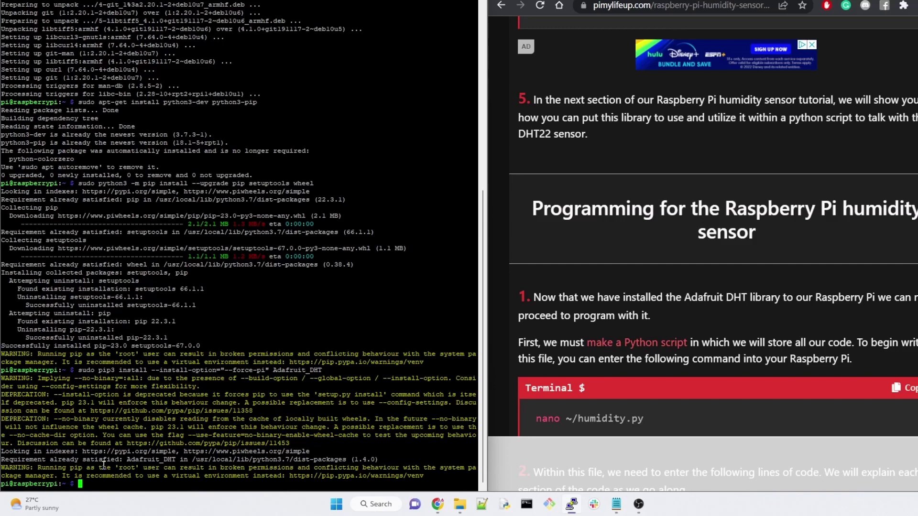
scroll(663, 303, "down", 2)
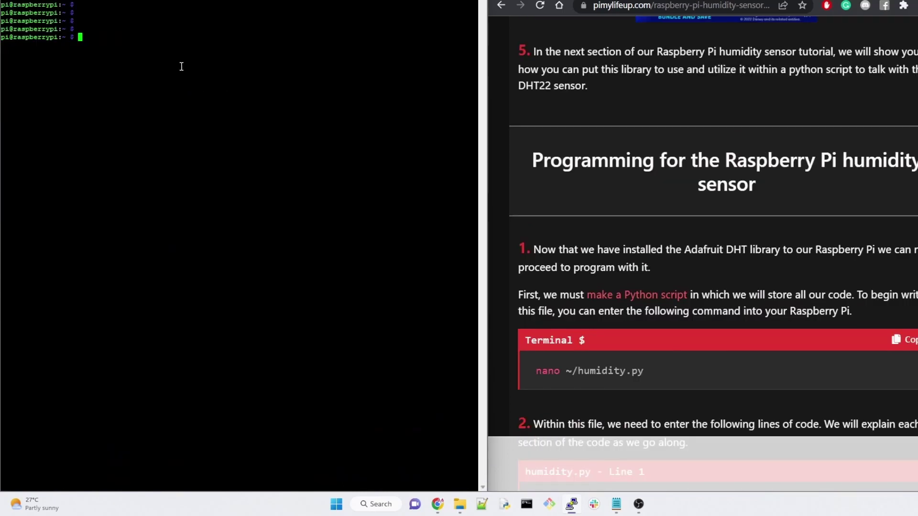
type("nano ~/humidity.py")
key("Return")
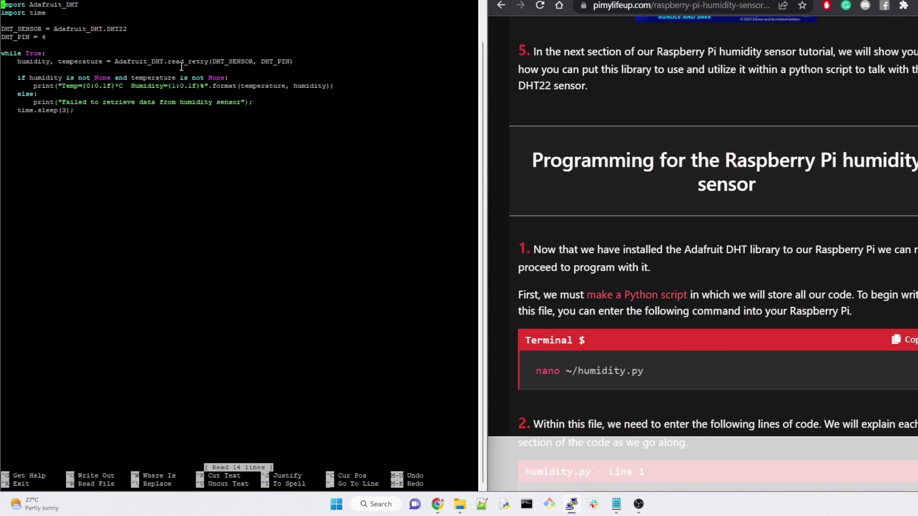
key("Down")
key("Down")
key("Down")
key("Down")
scroll(672, 306, "down", 4)
scroll(672, 303, "down", 6)
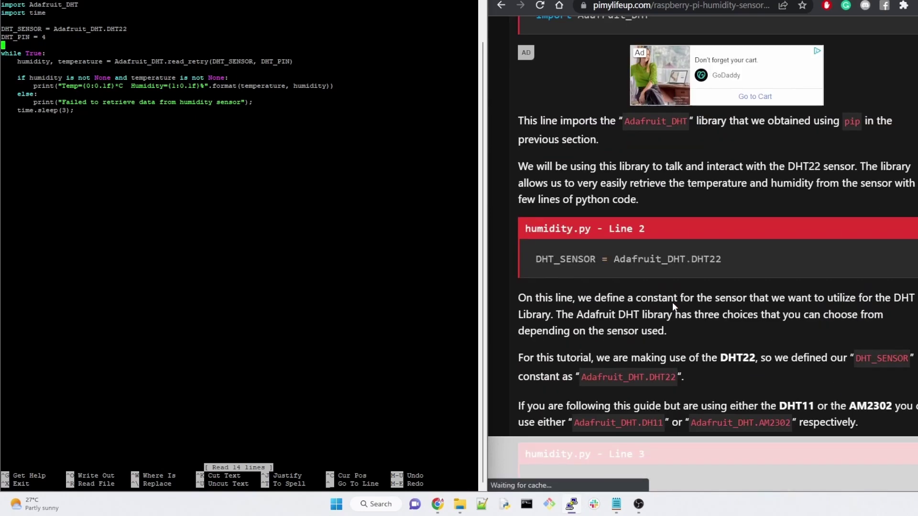
scroll(673, 303, "down", 7)
scroll(673, 303, "down", 7)
scroll(672, 303, "down", 5)
scroll(672, 302, "down", 4)
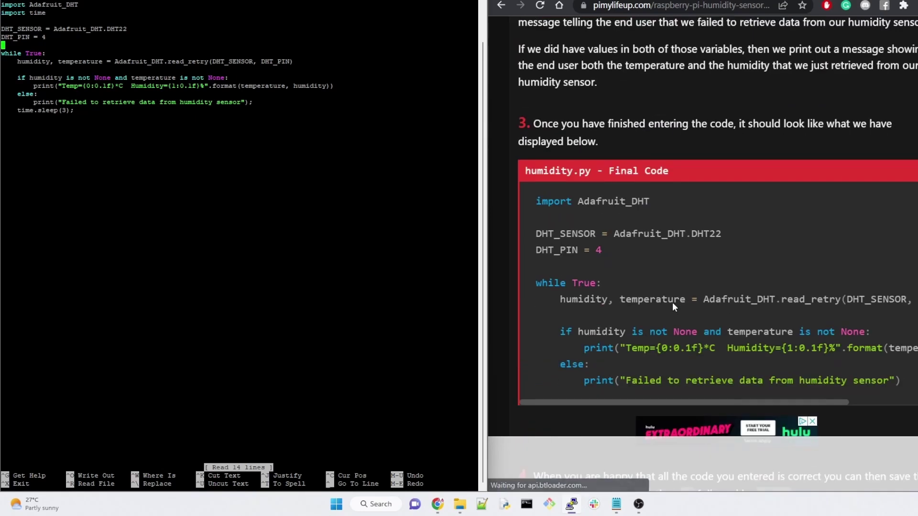
left_click(536, 205)
mouse_move(536, 205)
left_mouse_down()
mouse_move(731, 389)
mouse_move(811, 392)
left_mouse_up()
left_click(412, 246)
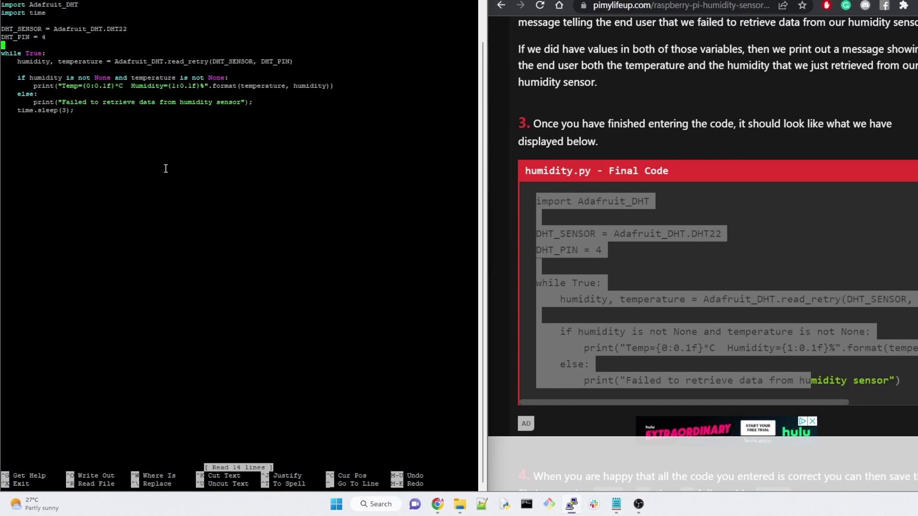
Step: Exit nano and run the copied python3 humidity.py command, which raises a Beaglebone_Black_Driver ImportError
key("ctrl+x")
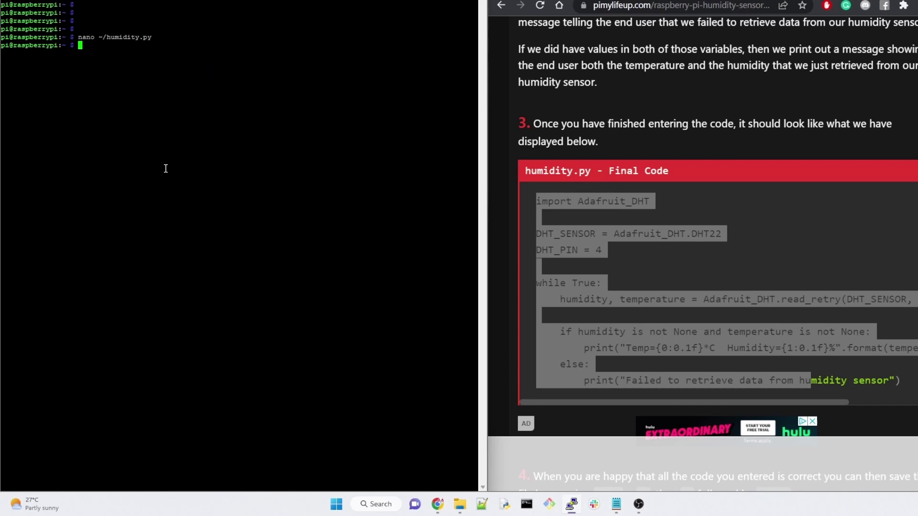
scroll(589, 218, "down", 8)
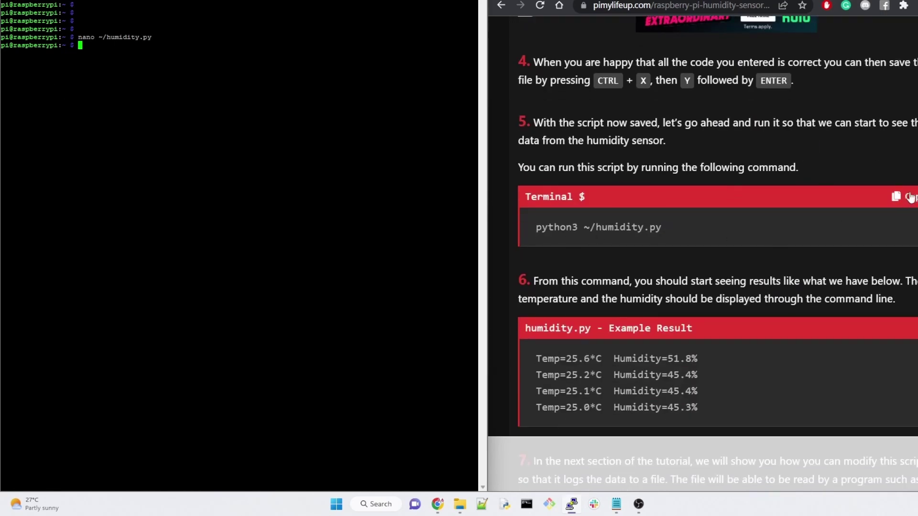
left_click(899, 197)
right_click(335, 98)
right_click(95, 55)
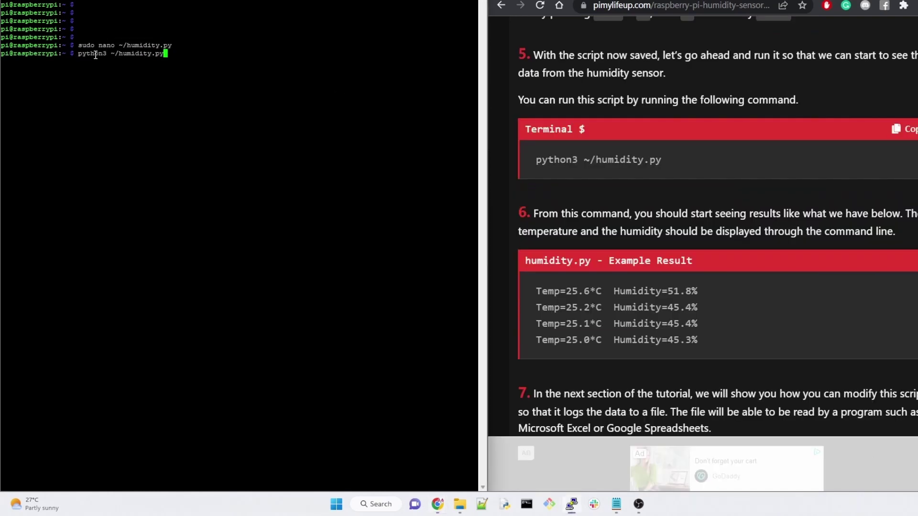
key("Return")
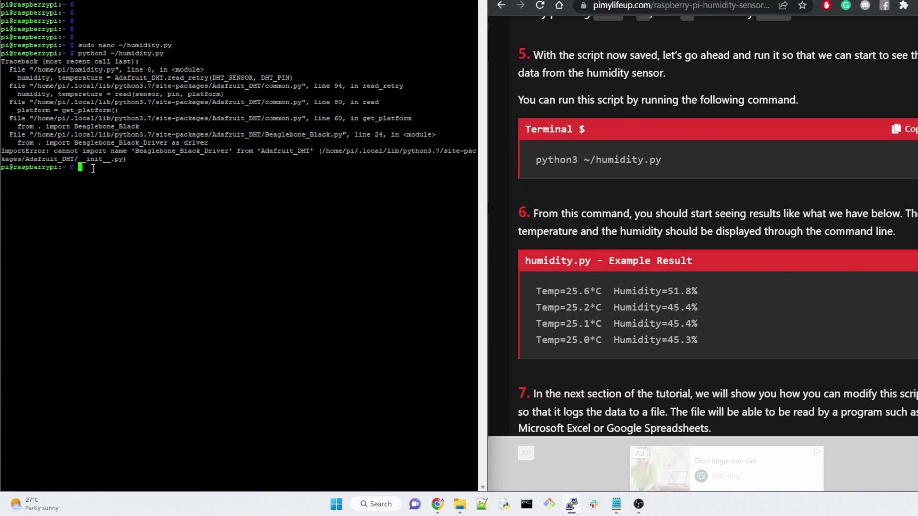
Step: Scroll back to the ImportError and select the library path it reports
scroll(674, 221, "up", 2)
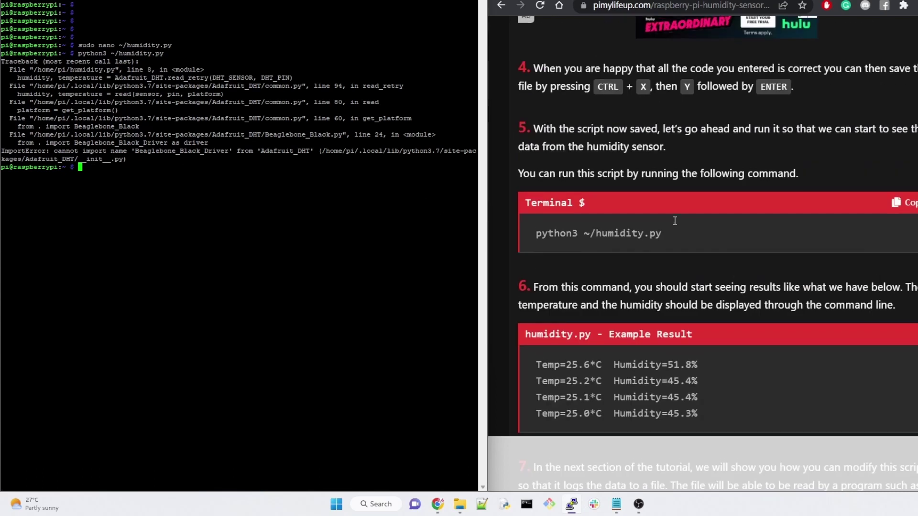
scroll(674, 220, "up", 4)
scroll(675, 220, "up", 3)
scroll(675, 220, "up", 5)
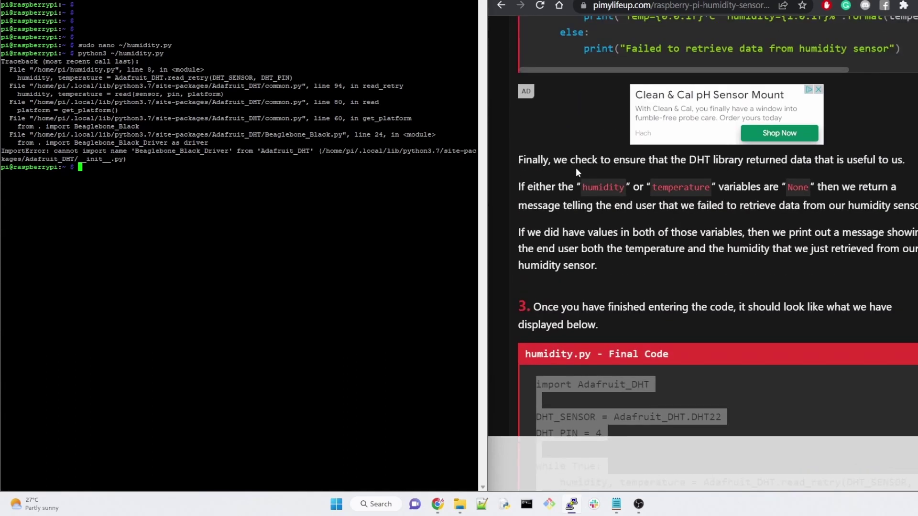
left_click(187, 177)
double_click(331, 153)
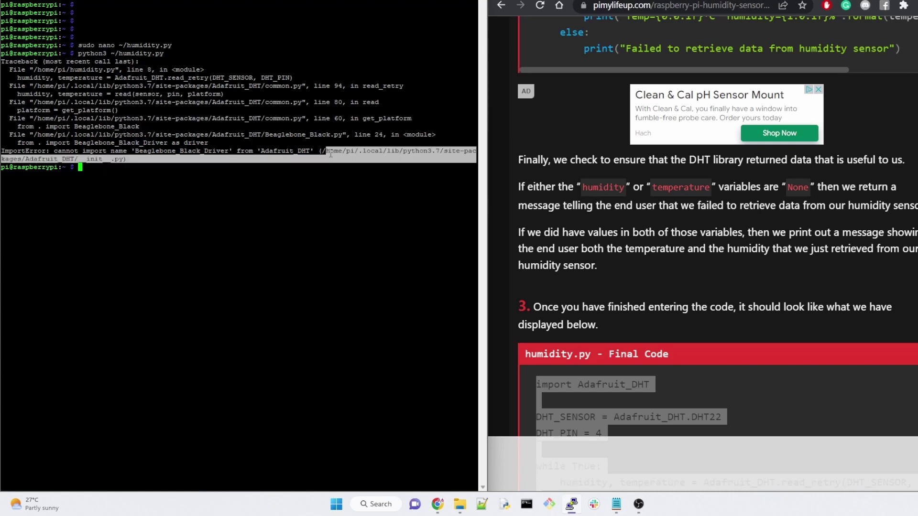
left_click(173, 178)
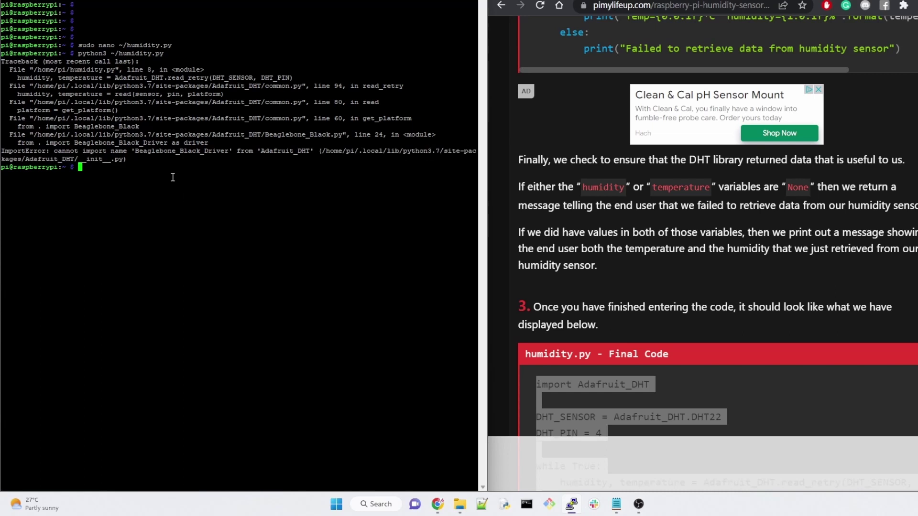
Step: Change directory to /home/pi/.local/lib/python3.7/site-packages
type("cd /home/pi")
type("/l")
key("BackSpace")
type(".local/")
type("lib/")
type("python3.7/")
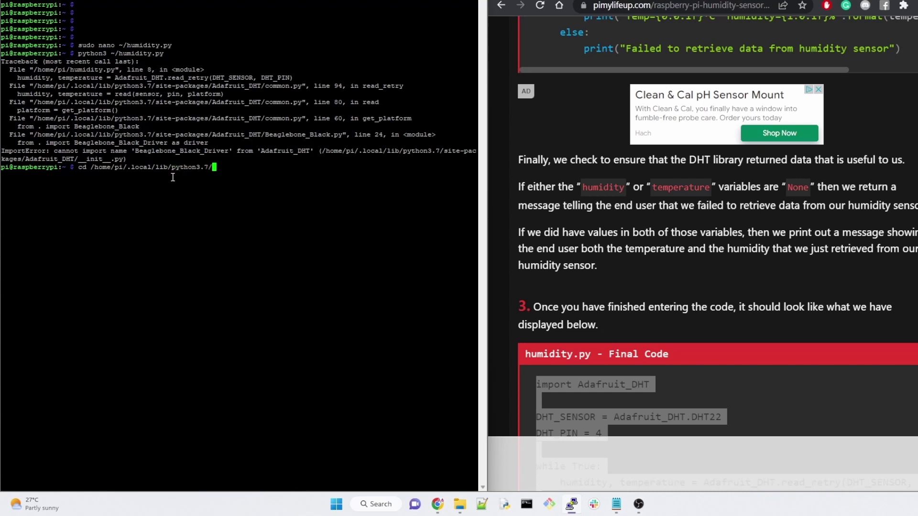
type("s")
type("ite-packages/")
type("ada")
key("Tab")
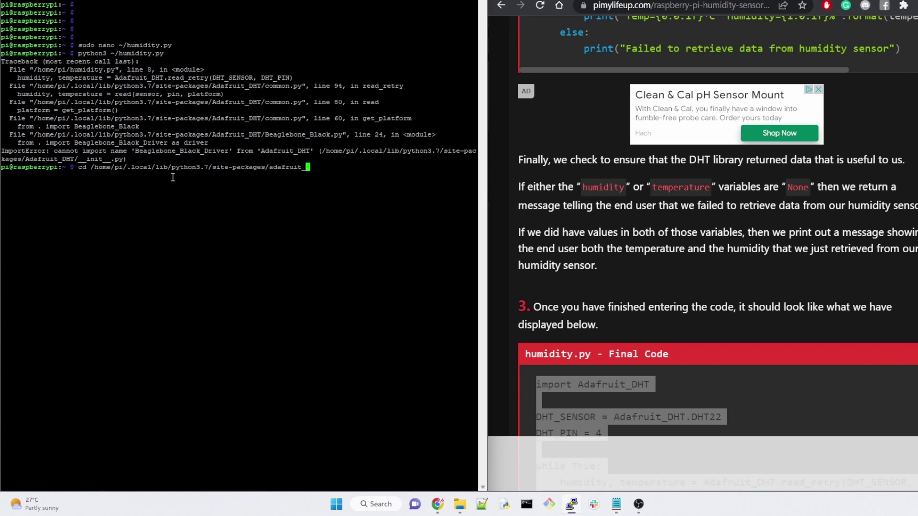
type("DHT")
key("Return")
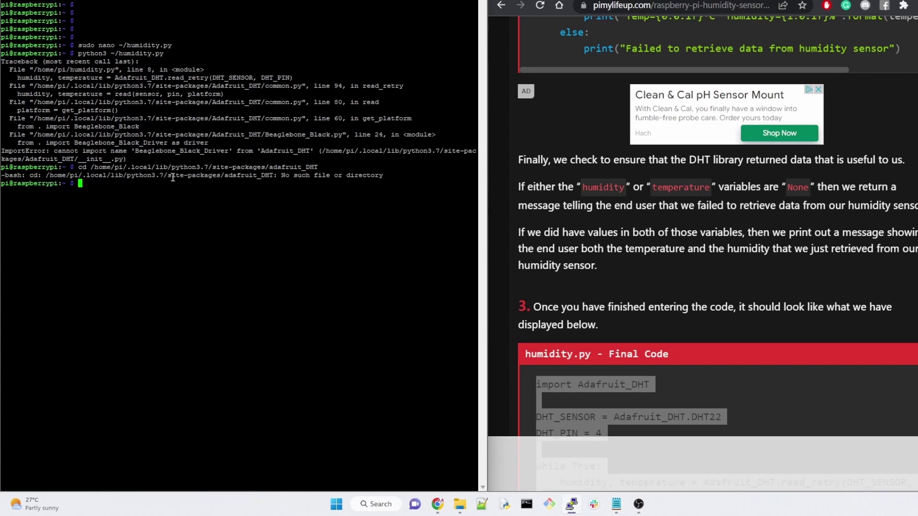
key("Up")
type("/")
key("Return")
key("Up")
key("BackSpace")
key("BackSpace")
key("BackSpace")
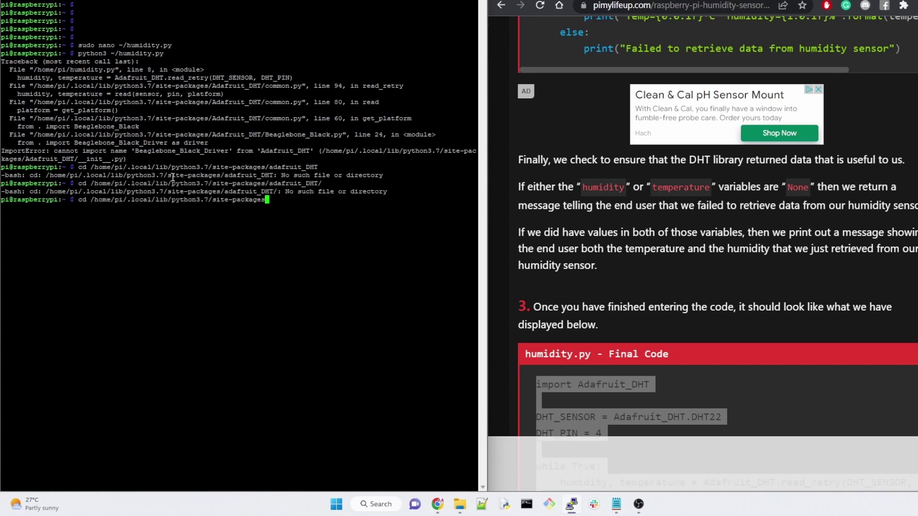
key("Return")
Step: List site-packages and pick out the Adafruit_DHT folder in the listing
type("ls")
key("Return")
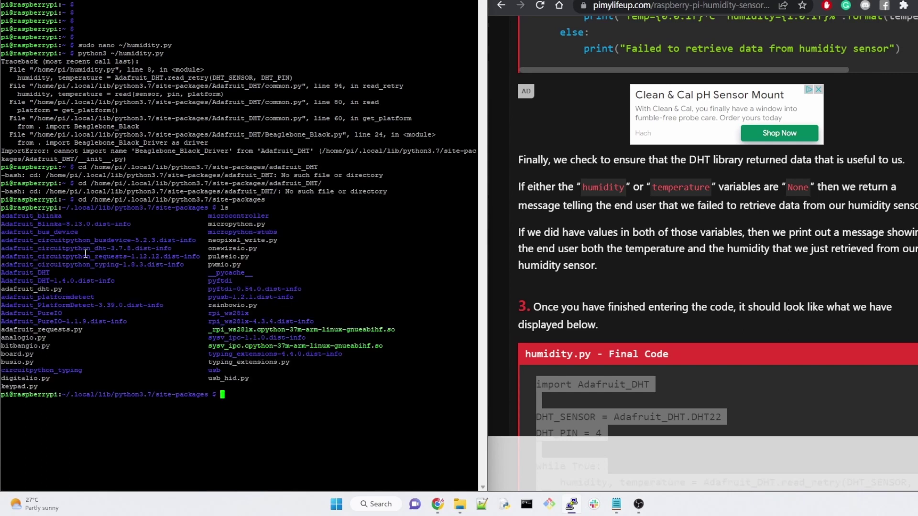
triple_click(50, 271)
Step: Enter Adafruit_DHT and list its files, highlighting platform_detect.py
type("cd DA")
key("BackSpace")
key("BackSpace")
type("Ad")
key("Tab")
type("DHT")
key("Return")
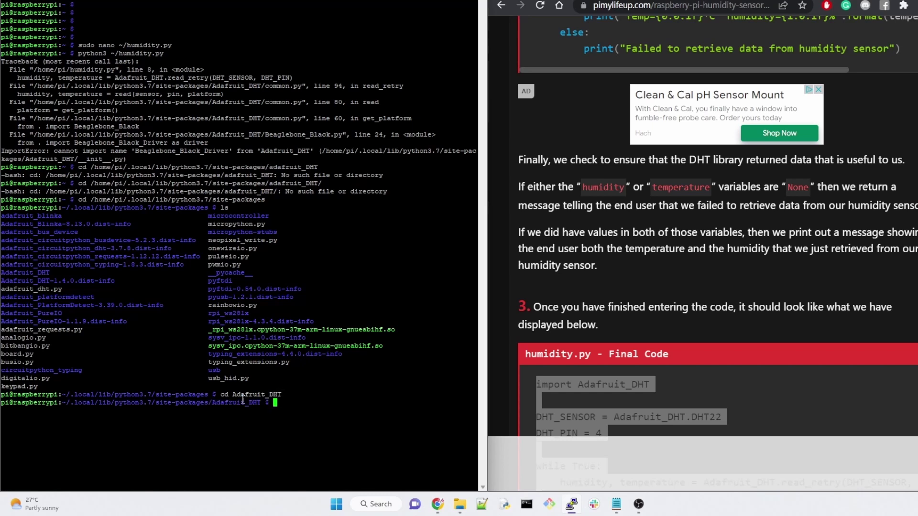
type("ls")
key("Return")
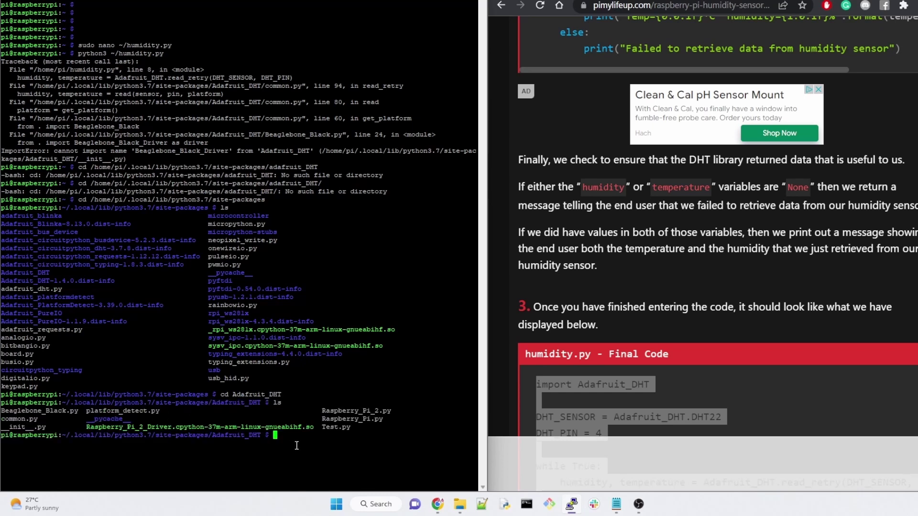
left_click_drag(88, 411, 162, 407)
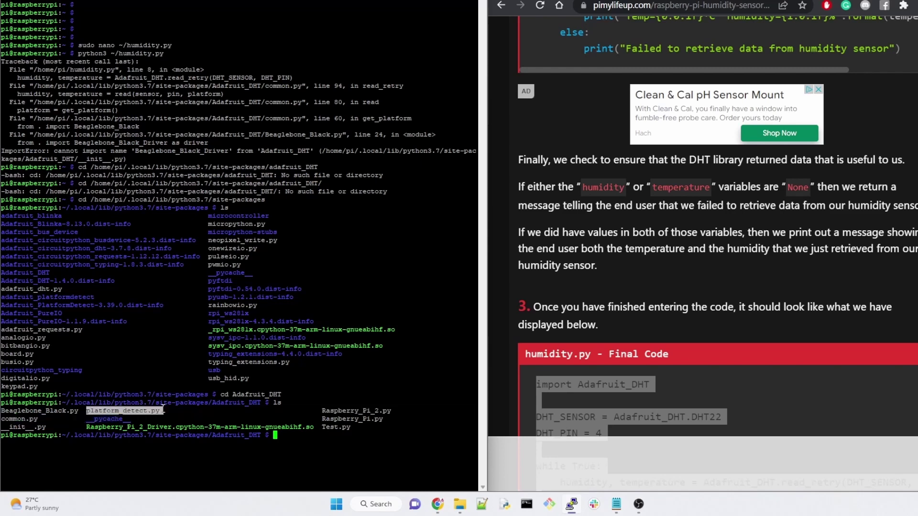
left_click(289, 438)
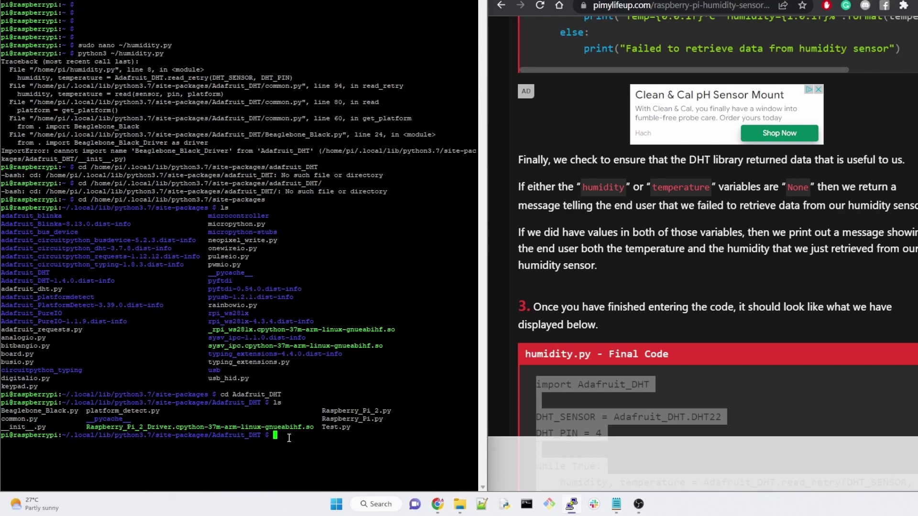
Step: Open platform_detect.py with sudo nano and add 'elif math.group(1) ==' after pi_version's return 3
type("sudo nano ")
type("platform_detect.py")
key("Return")
key("Down")
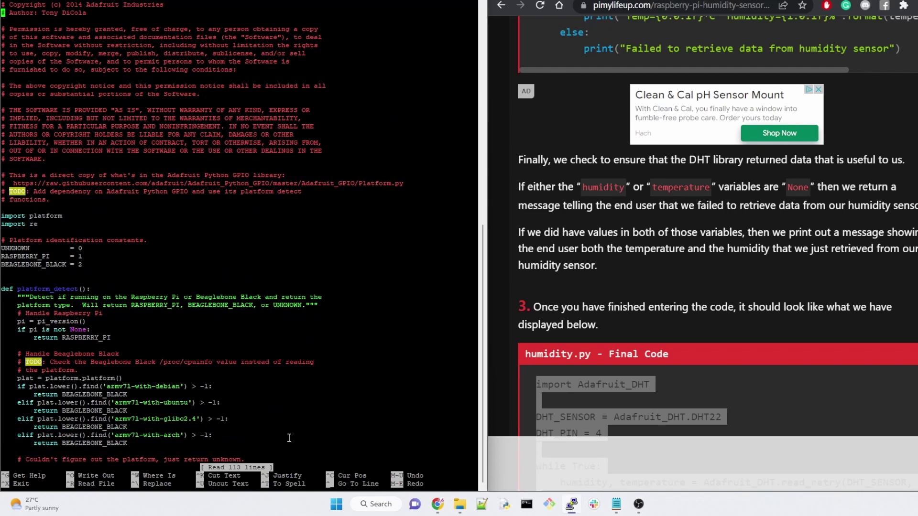
key("Down")
key("Down")
key("Down")
key("Down")
key("Down")
key("Down")
key("Down")
key("Down")
key("Down")
key("Down")
key("Down")
key("Down")
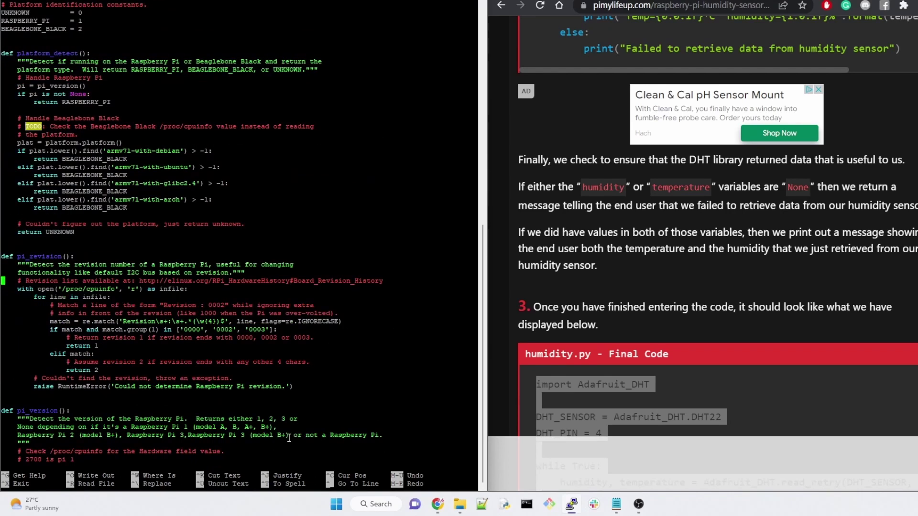
key("Down")
key("Down")
key("Down")
key("Down")
key("Down")
key("Down")
key("Down")
key("Down")
key("Down")
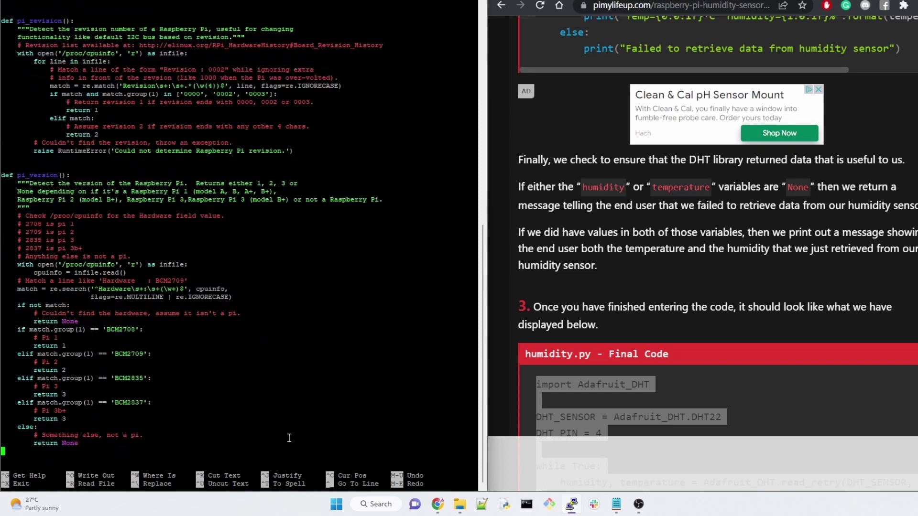
key("Up")
key("Up")
key("Up")
key("Up")
key("Right")
key("Right")
key("Right")
key("Right")
key("Right")
key("Right")
key("Right")
key("Right")
key("Right")
key("Right")
key("Right")
key("Right")
key("Return")
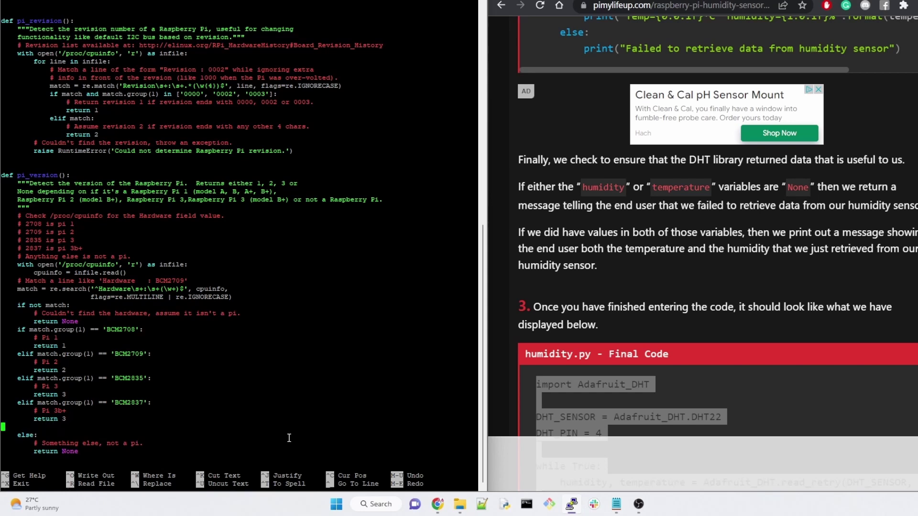
type("elif ")
type("mat")
type("h.group")
type("(1)")
type("  == 'BCM2711':")
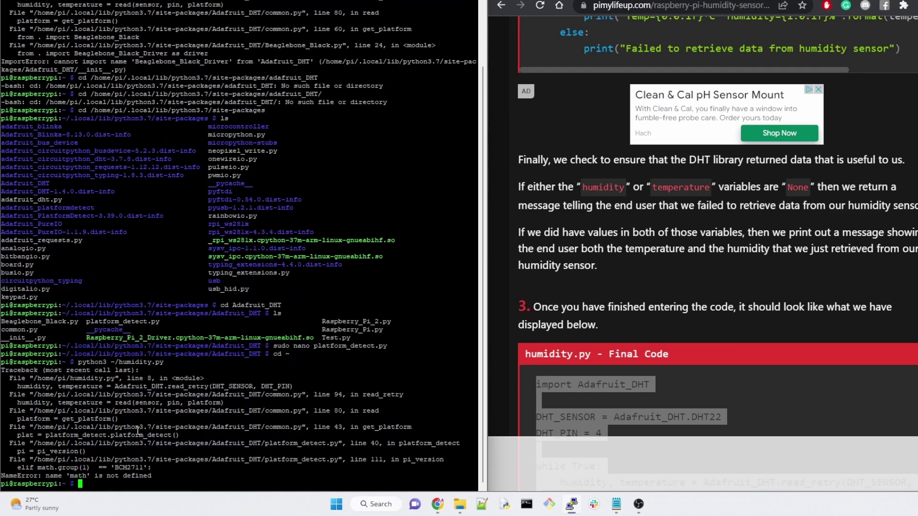
Step: Change 'math' to 'match' on the new BCM2711 elif line
key("Down")
key("Down")
key("Down")
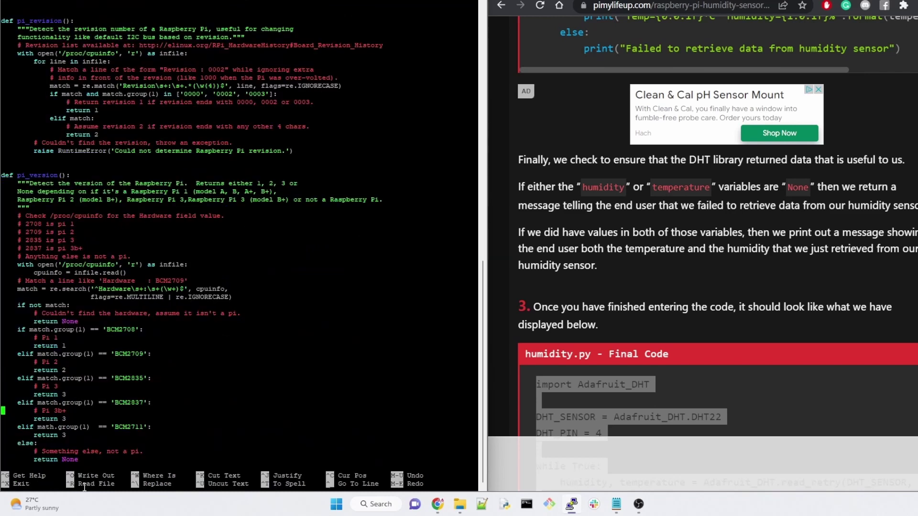
key("Down")
key("Down")
key("Down")
key("Up")
key("Right")
key("Right")
key("Right")
key("Right")
key("Right")
key("Right")
key("Right")
key("Right")
key("Right")
key("Right")
type("c")
Step: Save platform_detect.py under its existing name and exit nano
key("ctrl+x")
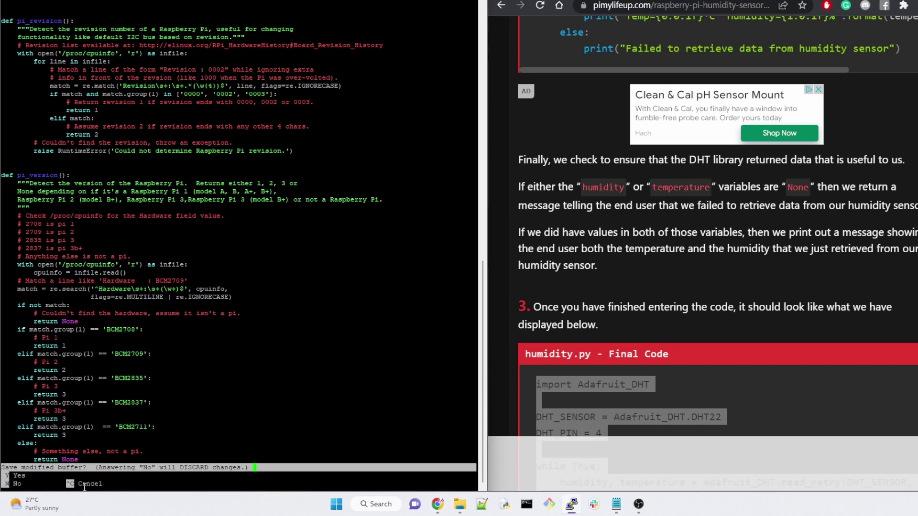
key("y")
key("Return")
Step: From the home folder, run python3 ~/humidity.py to print readings like Temp=21.1°C, Humidity=48.8%
type("cd ~")
key("Return")
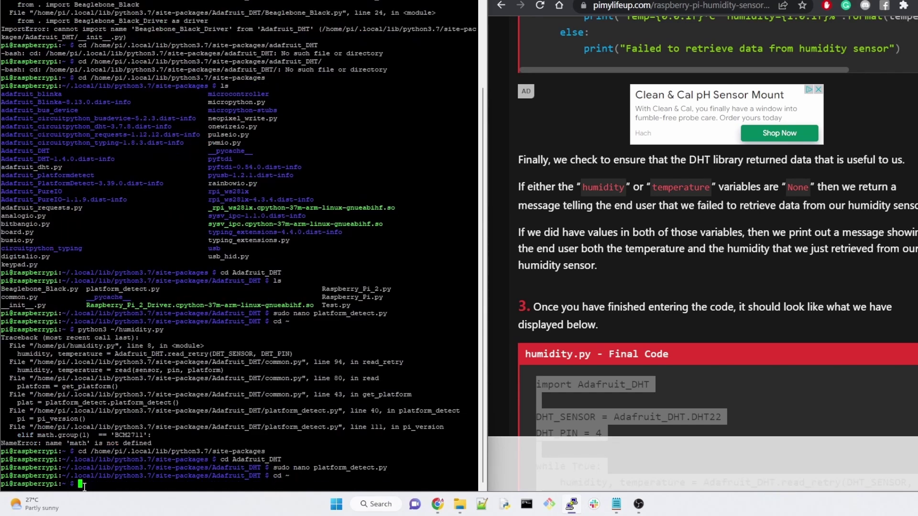
type("python")
type("3 ~/h")
type("u")
key("Tab")
key("Return")
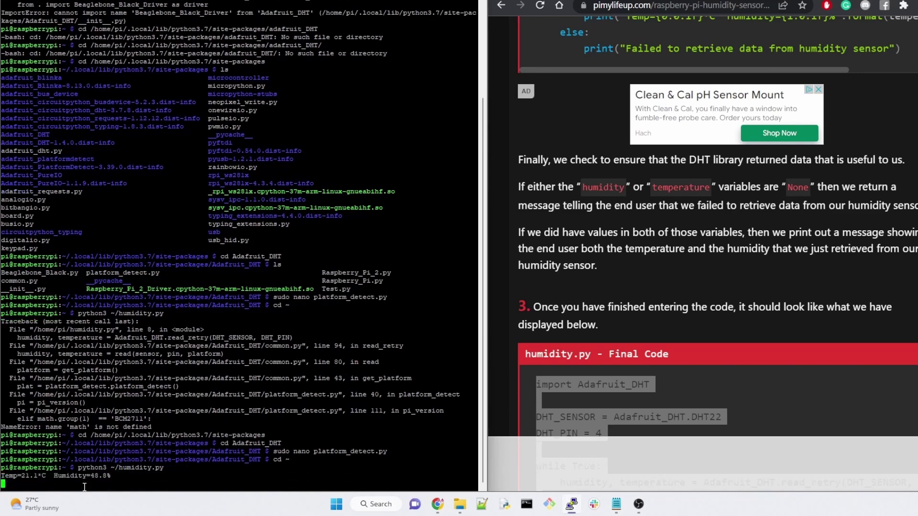